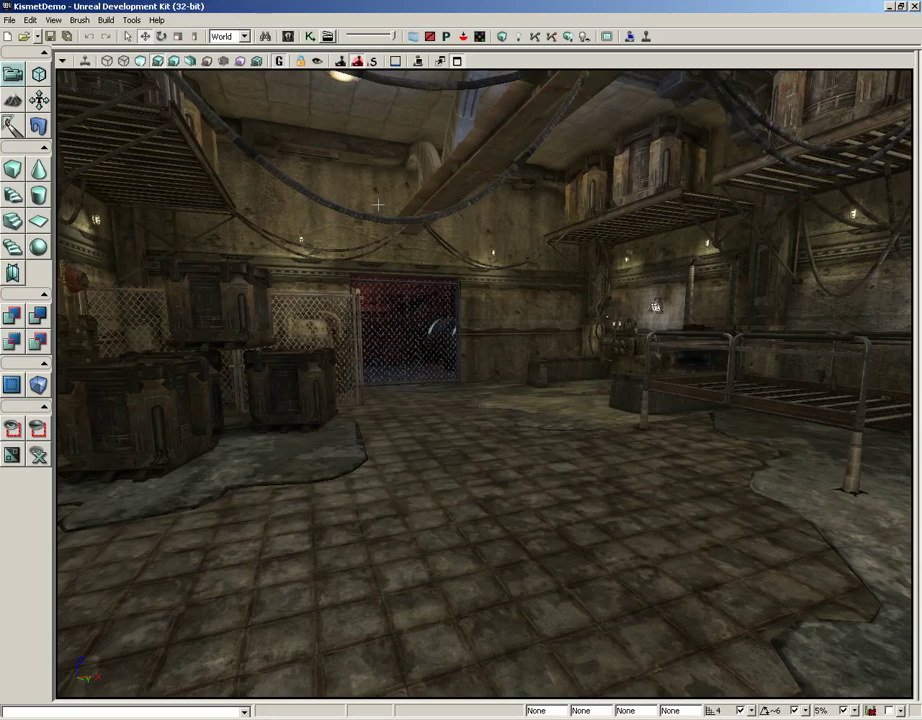
Play KismetDemo in the editor and walk past the mesh gate into the red-lit machine room.
left_click(649, 42)
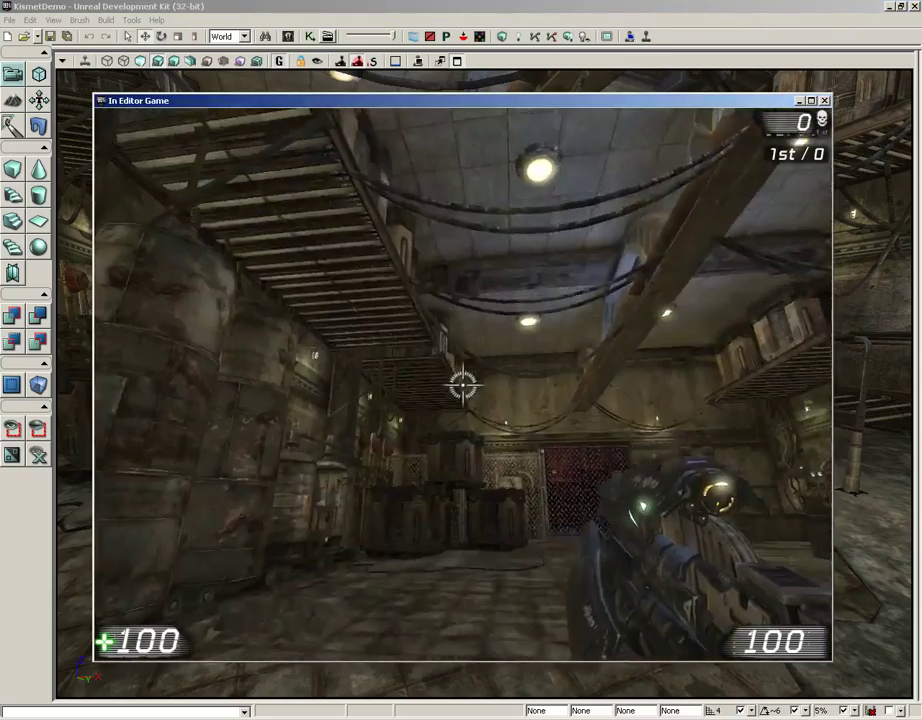
key("w")
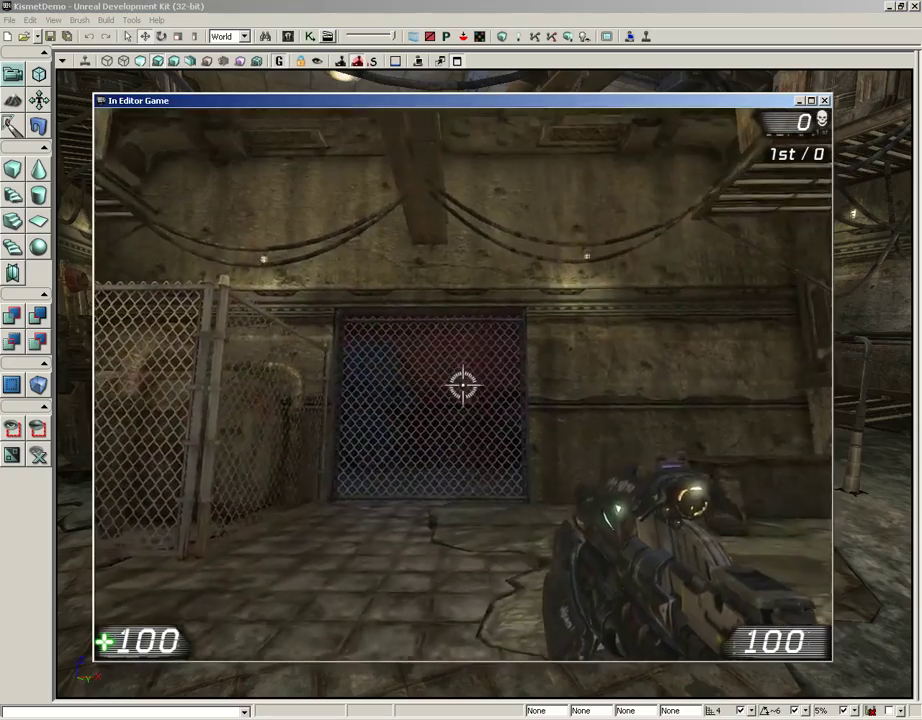
key("w")
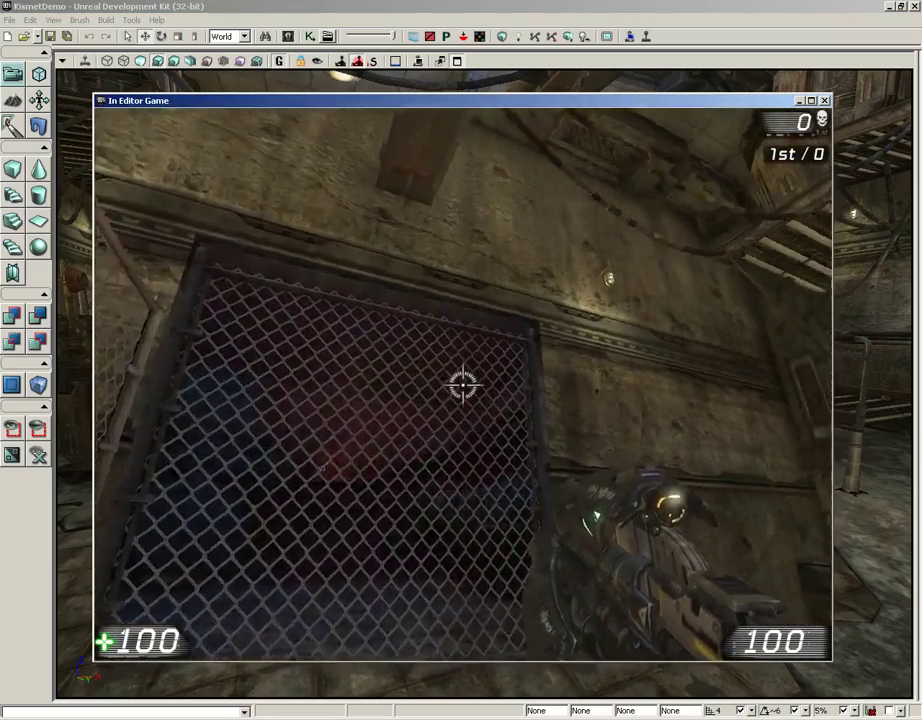
key("w")
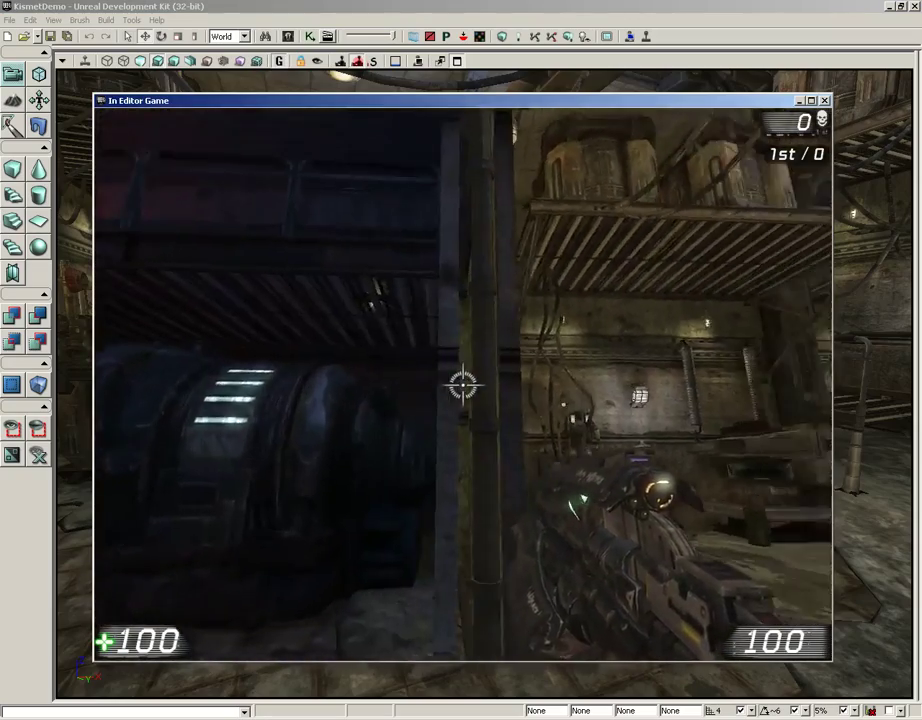
key("w")
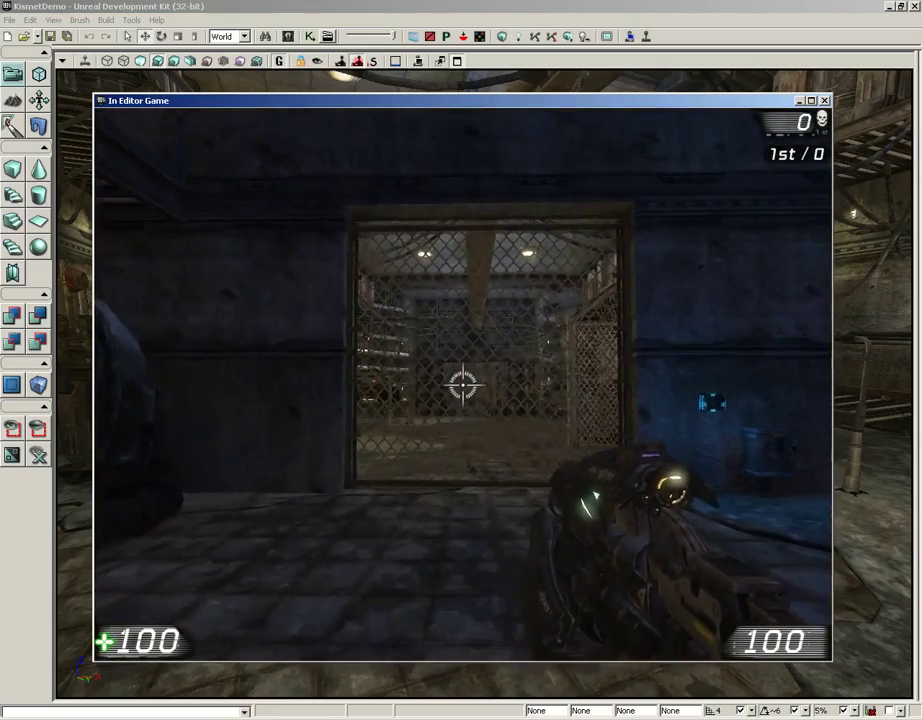
key("w")
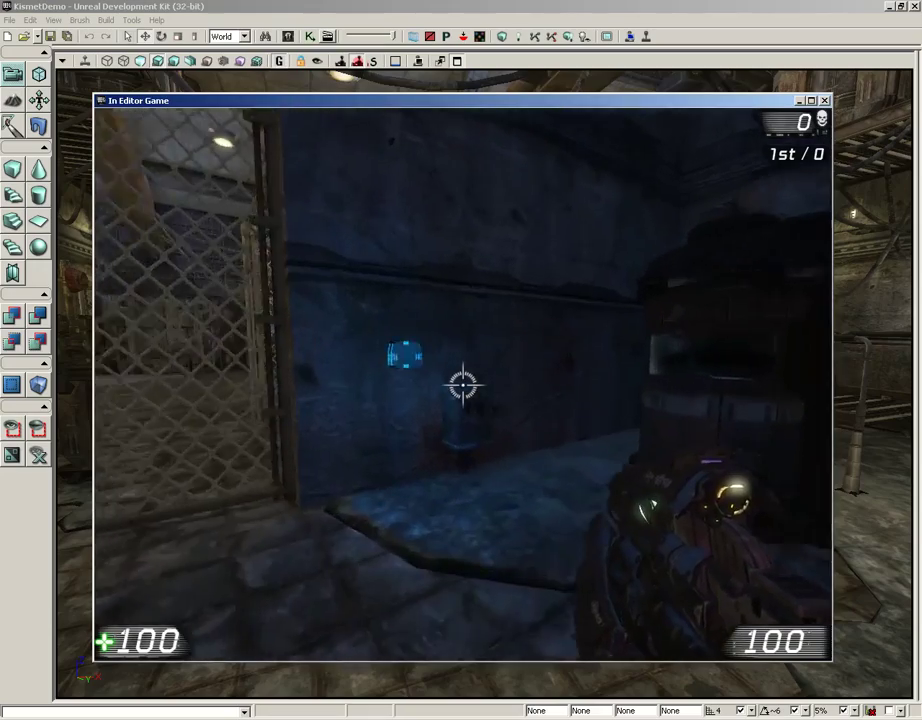
key("w")
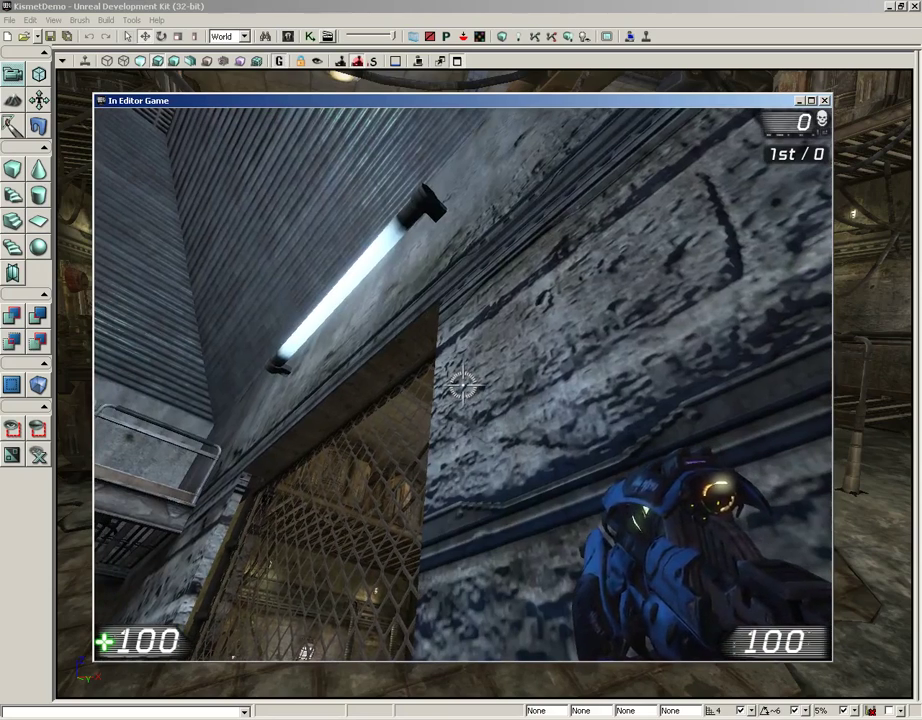
Walk through the pipe room up to the red wall switch.
key("w")
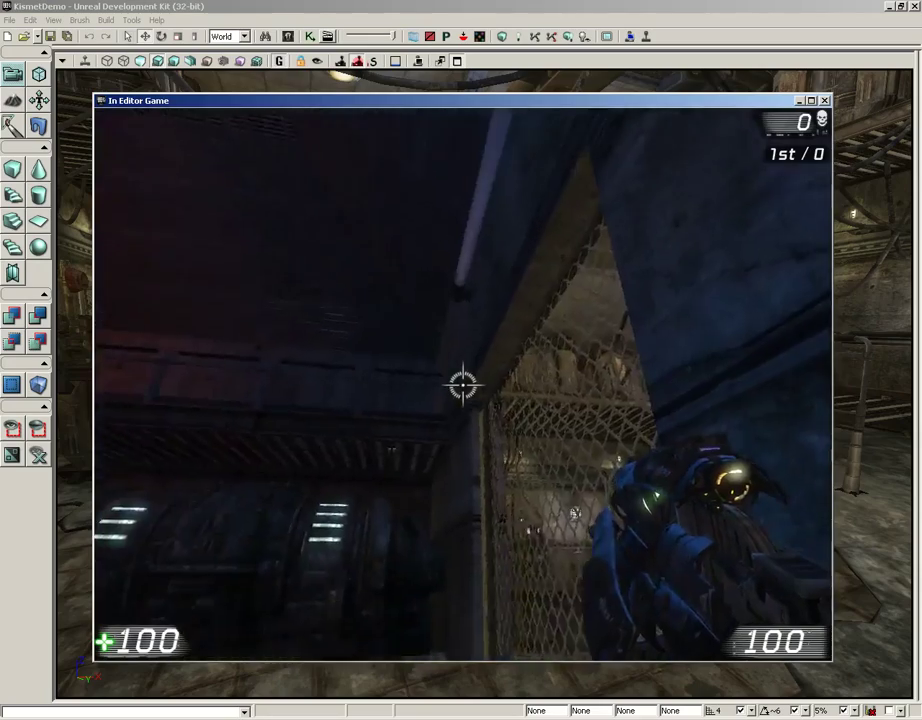
key("w")
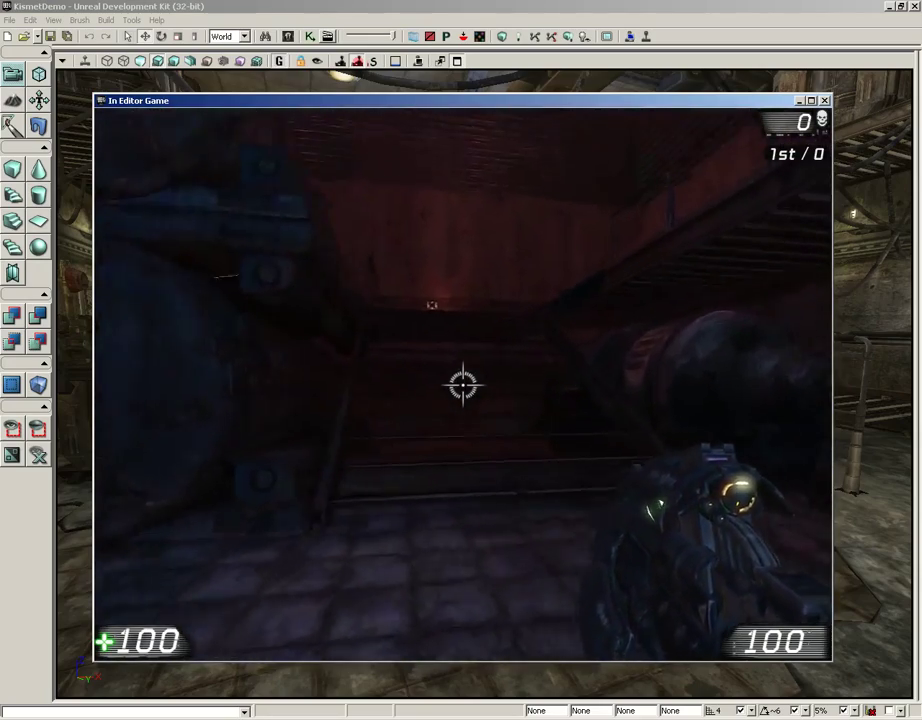
key("w")
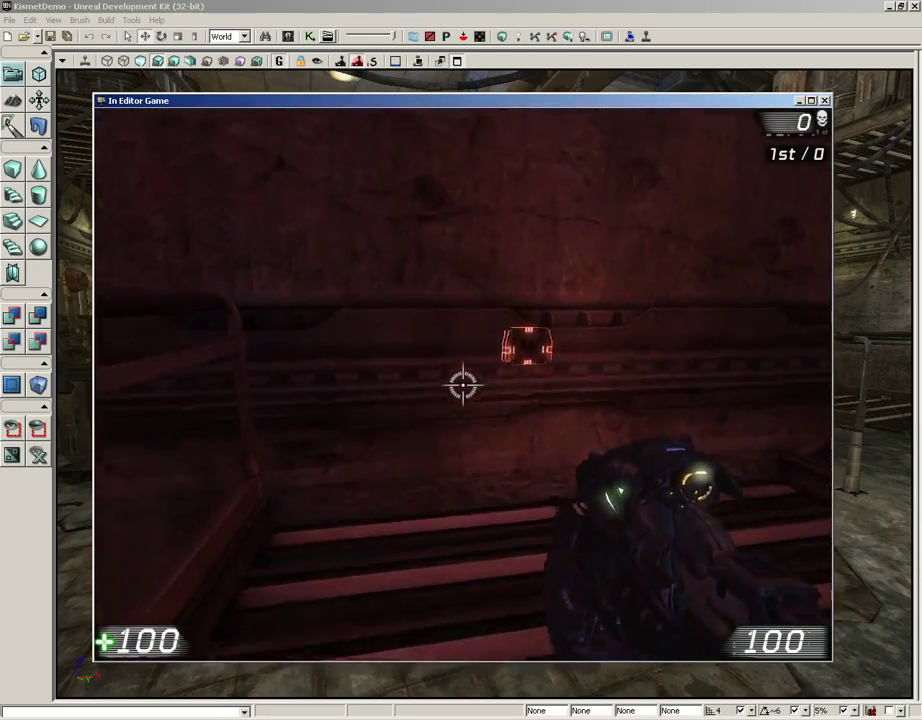
key("w")
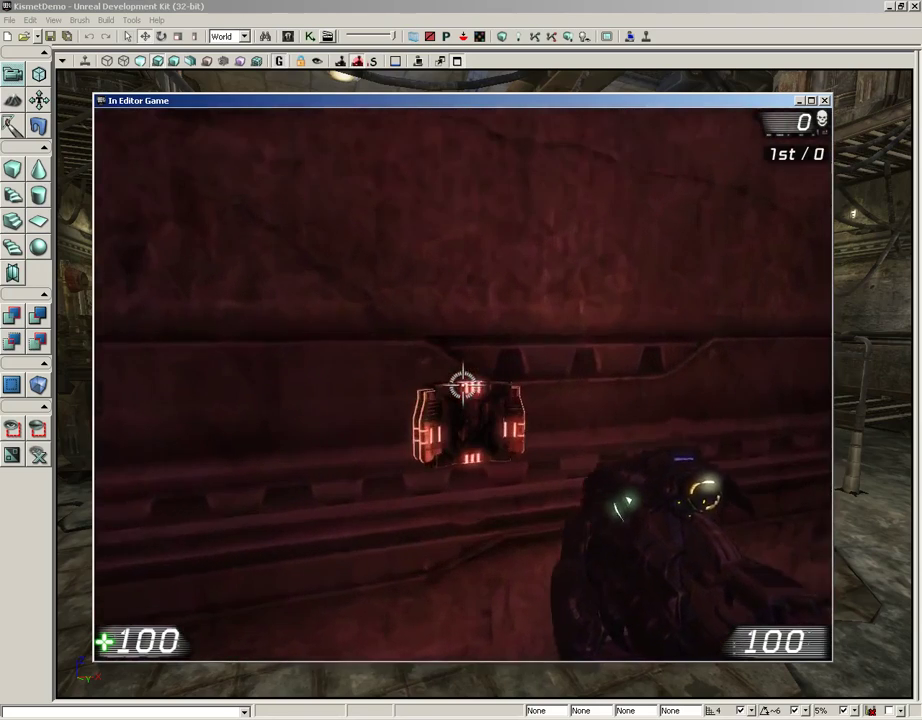
Use the red switch repeatedly despite the warnings until self-destruct starts.
key("e")
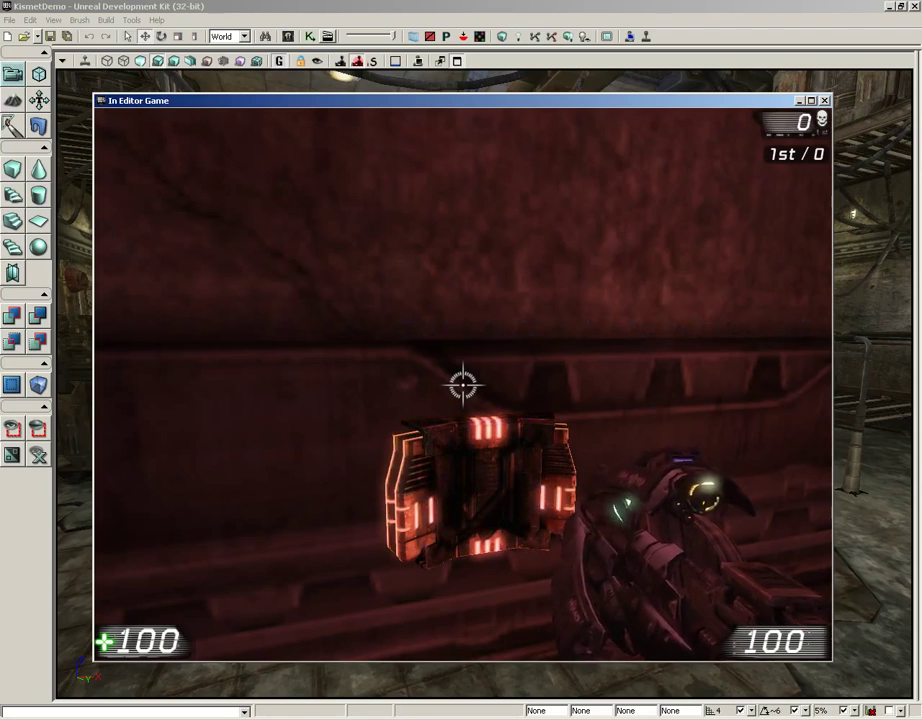
key("e")
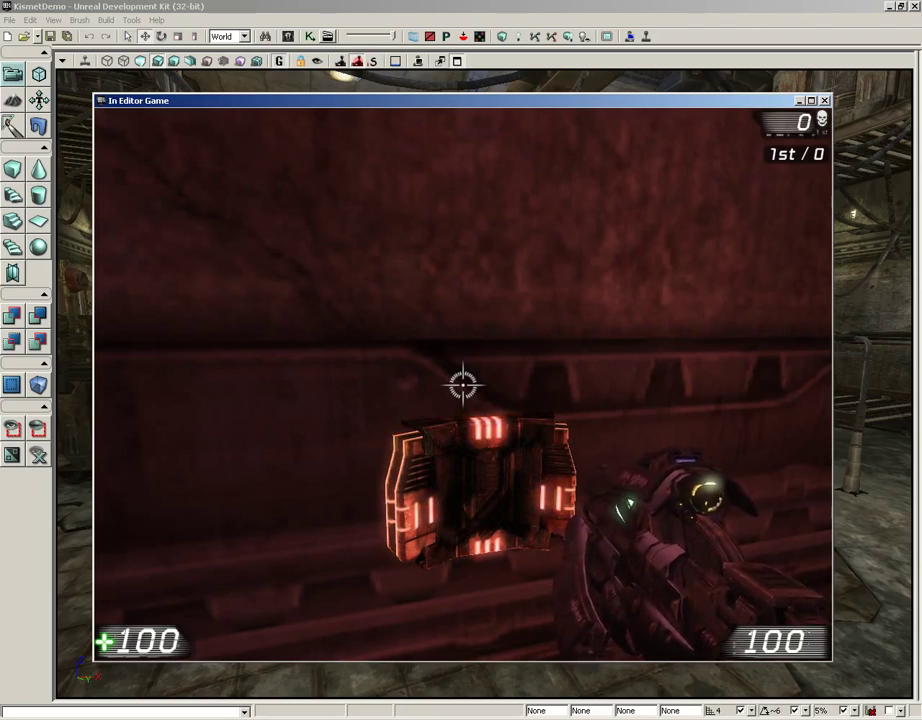
key("e")
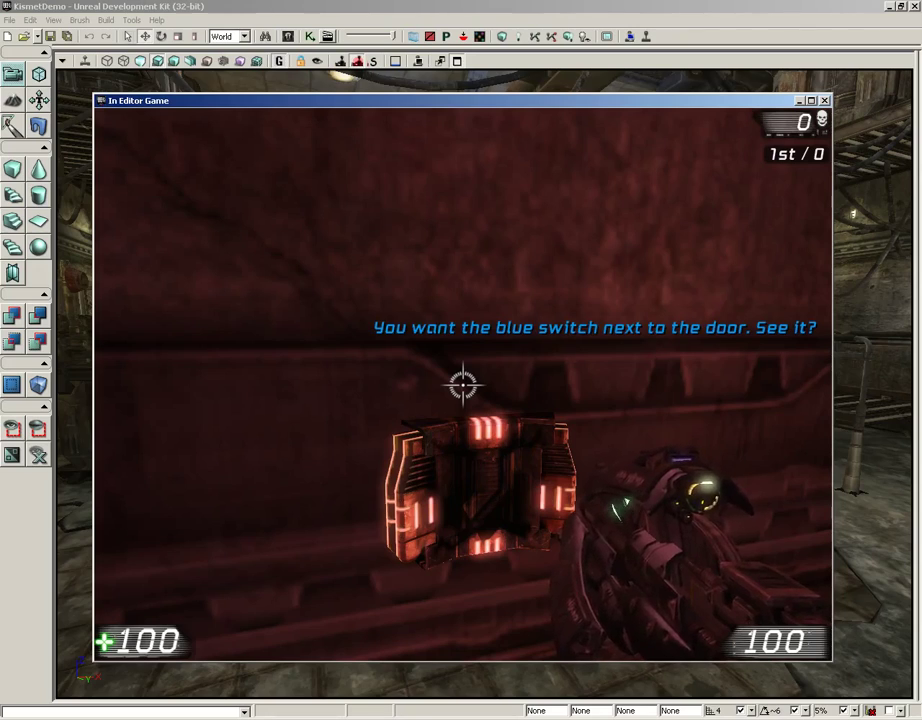
mouse_move(462, 384)
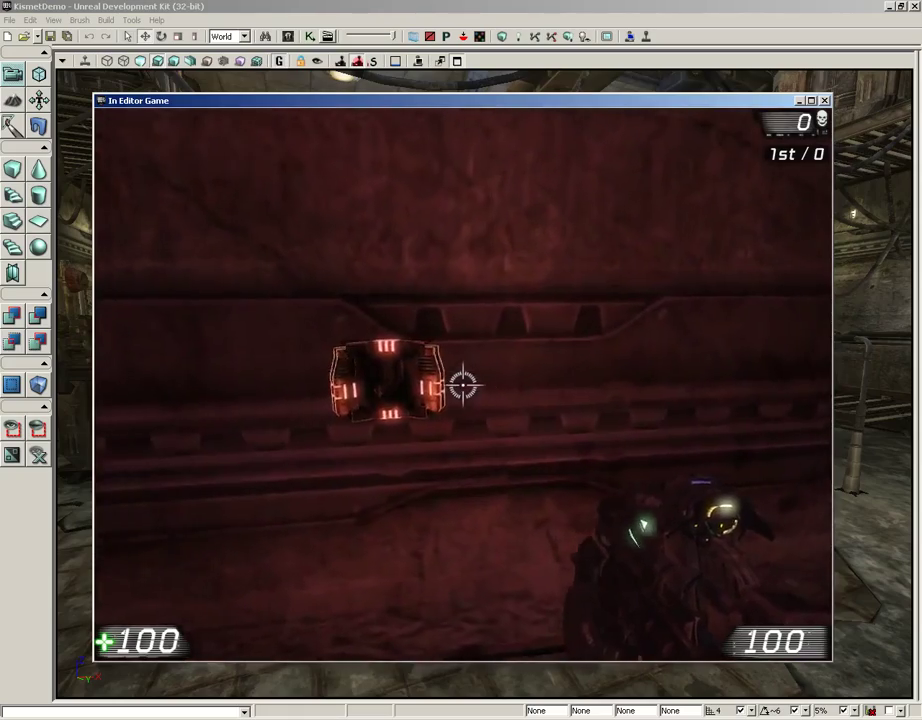
key("e")
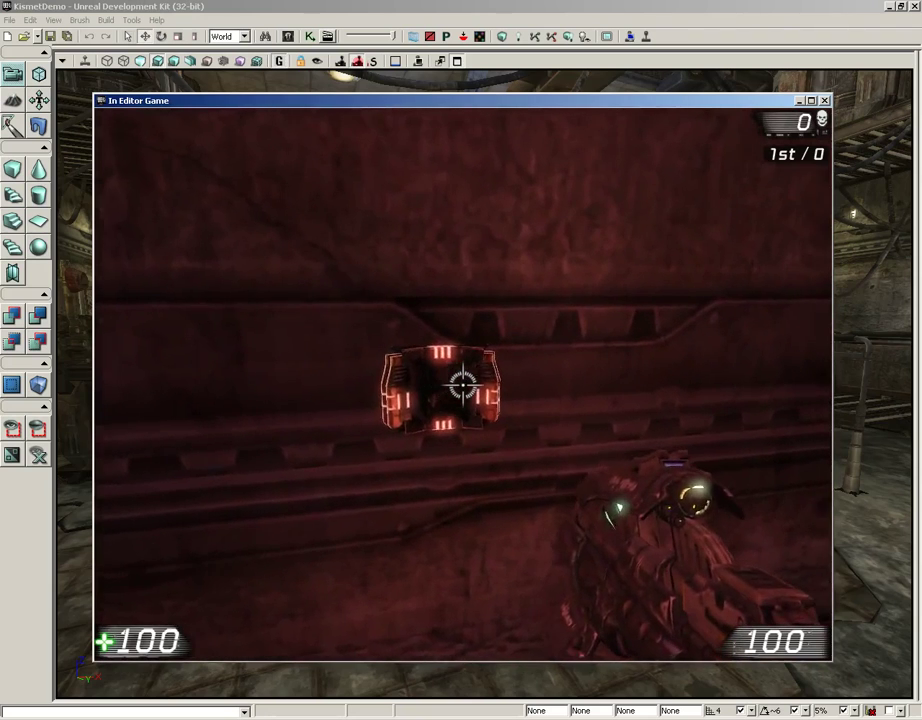
key("e")
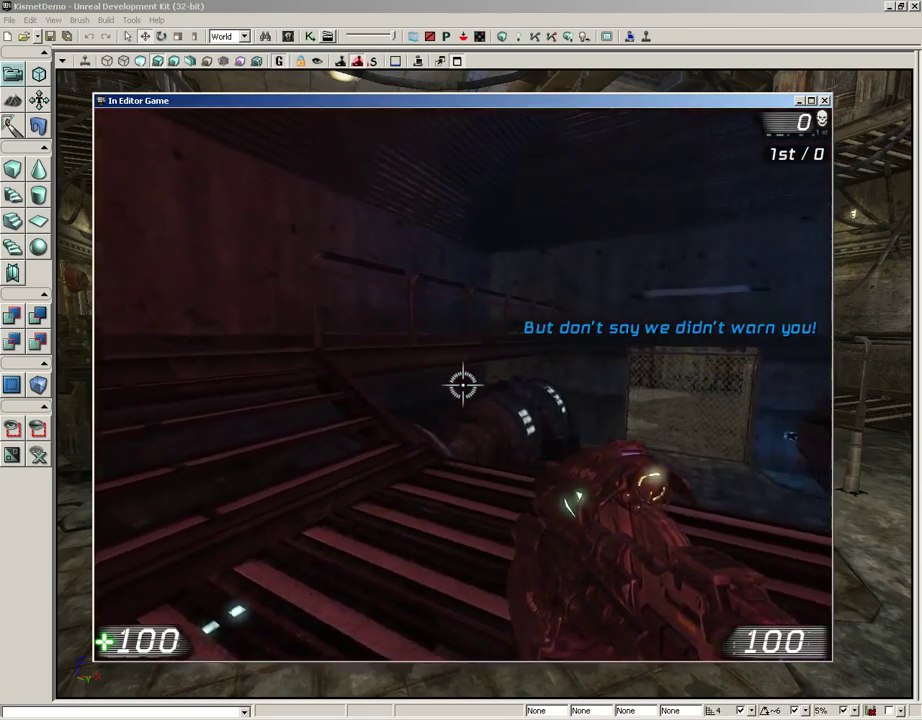
Run for the doorway during the countdown, then end the in-editor game session.
key("s")
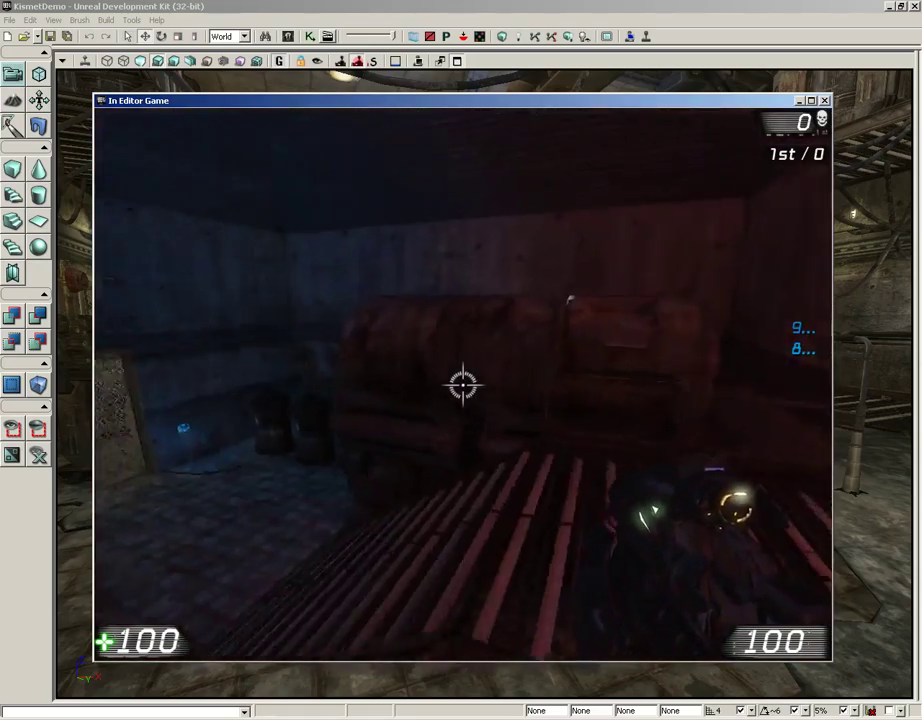
key("w")
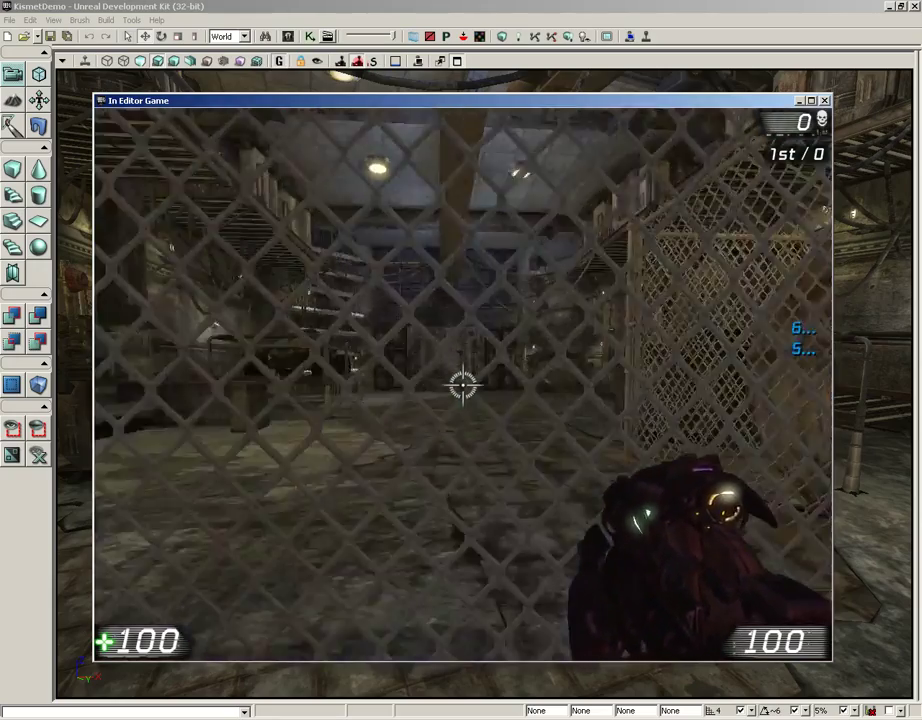
key("w")
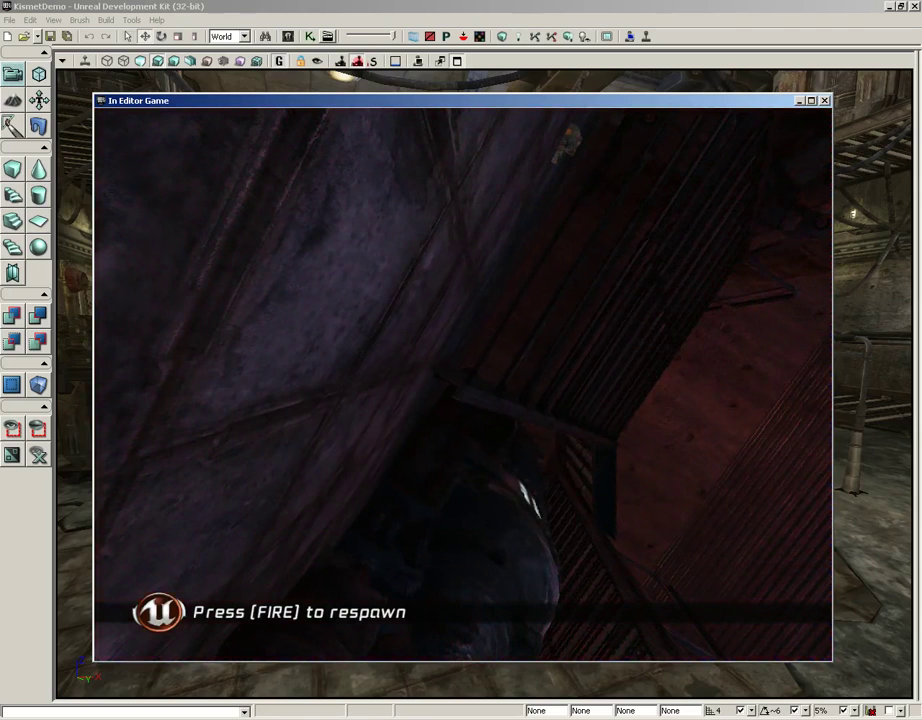
key("Escape")
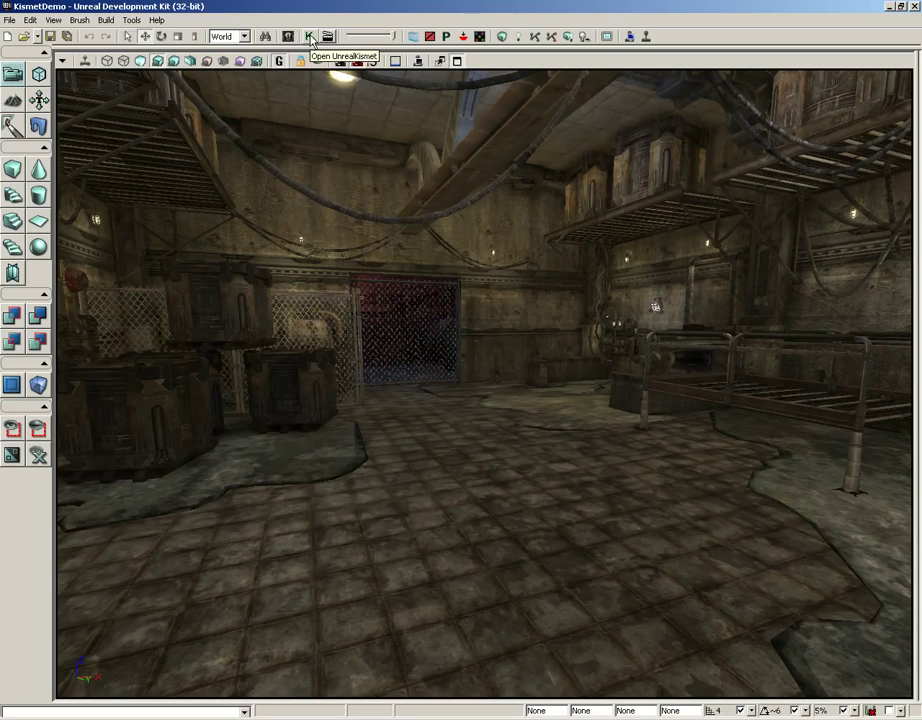
Open UnrealKismet on Main_Sequence and survey the DoorSwitch, LightSwitch and DestructionSwitch groups.
left_click(58, 22)
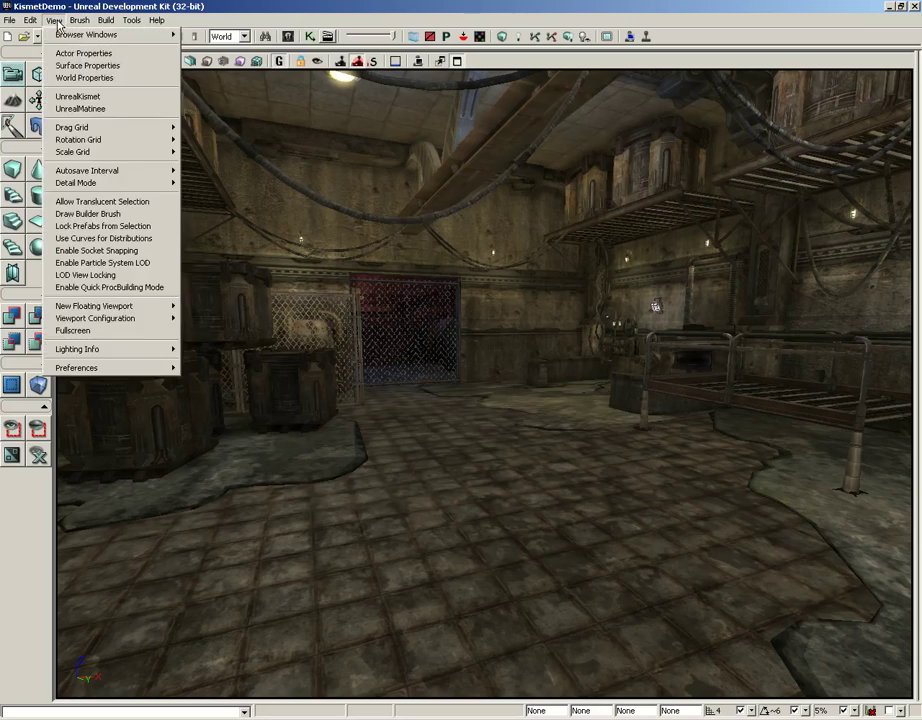
left_click(99, 97)
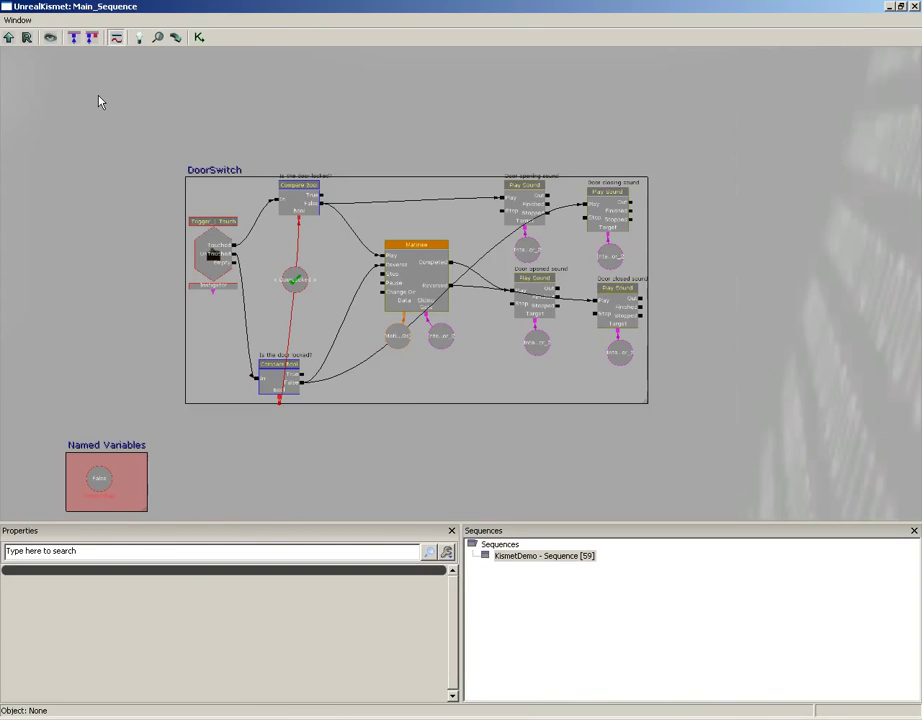
scroll(502, 125, "down", 5)
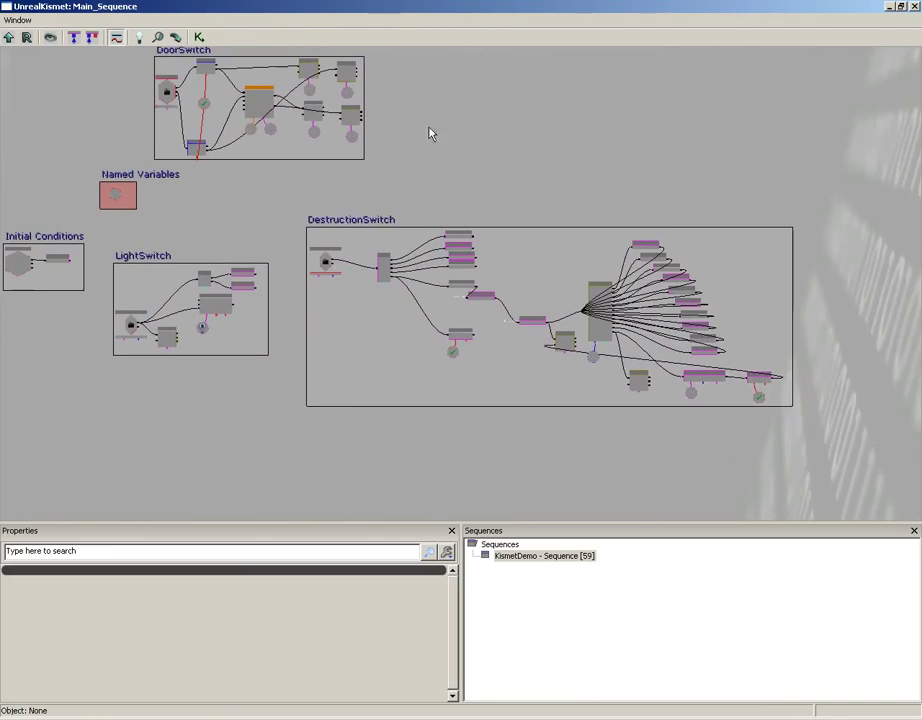
left_click_drag(430, 134, 510, 173)
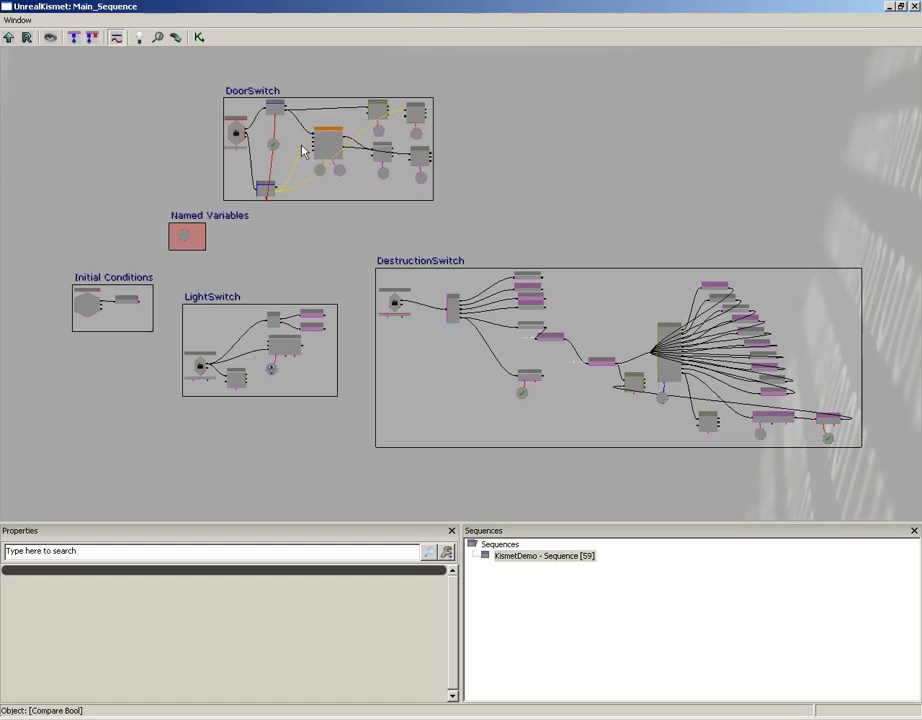
scroll(305, 131, "up", 5)
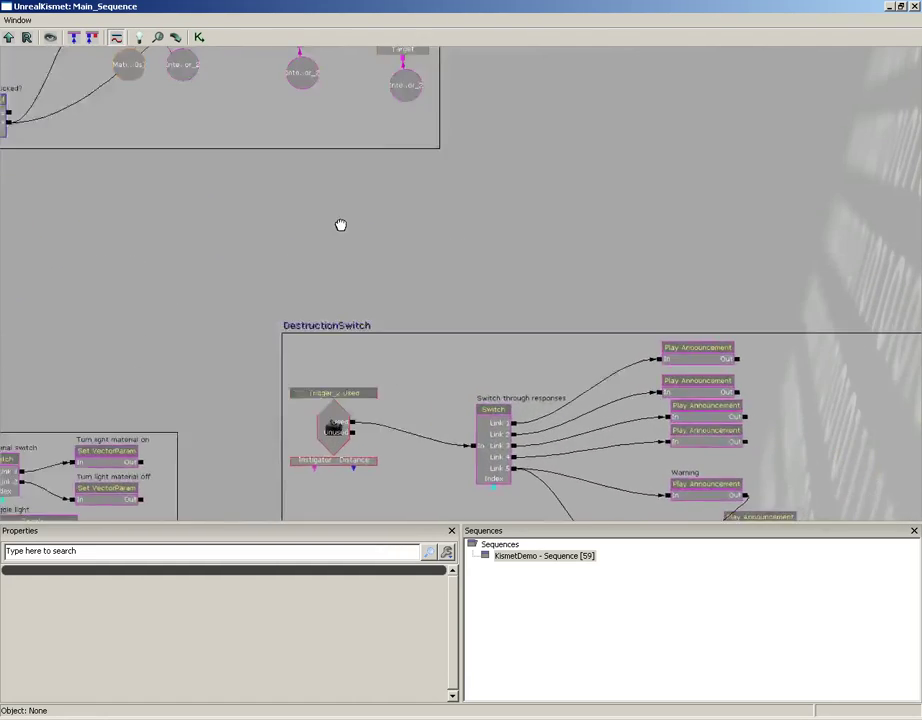
Zoom into DoorSwitch and inspect the 'Is the door locked?' Compare Bool and door opening sound nodes.
left_click_drag(342, 226, 625, 484)
scroll(625, 484, "up", 2)
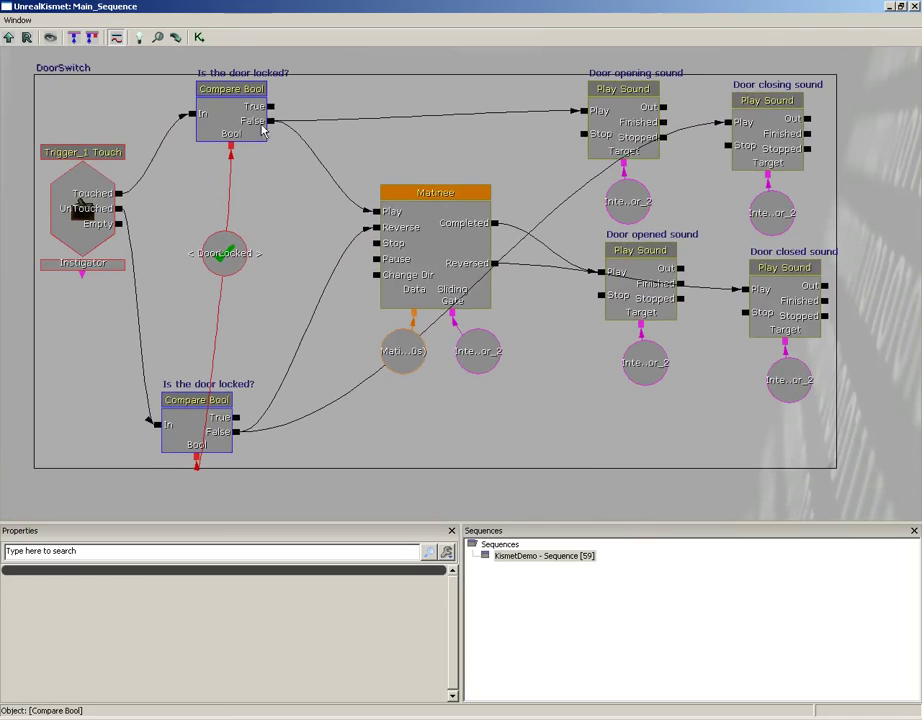
left_click(250, 123)
left_click_drag(250, 123, 245, 140)
left_click(617, 112)
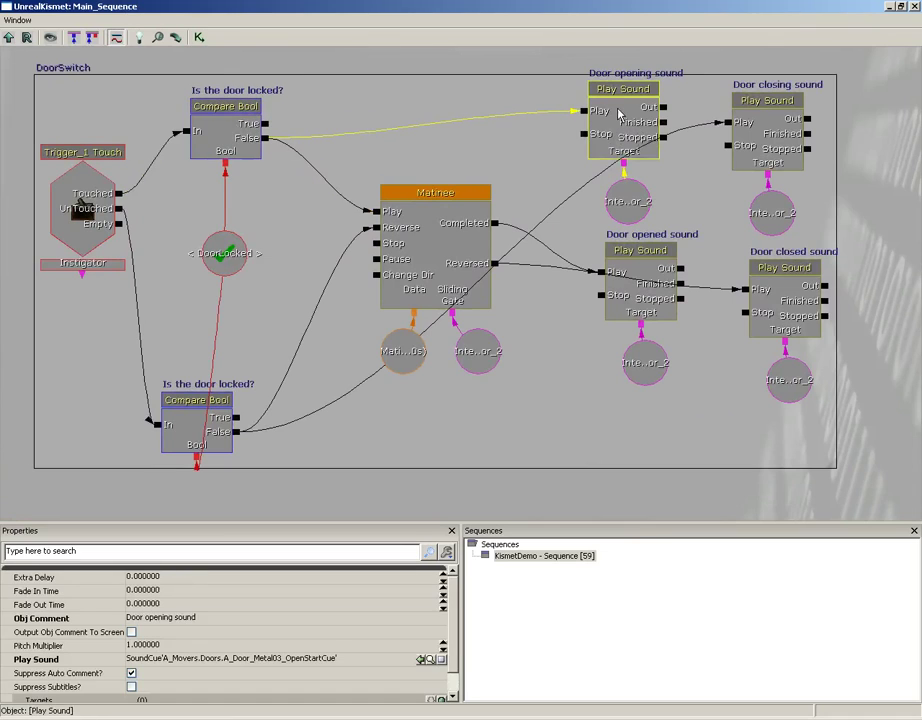
left_click_drag(617, 112, 617, 115)
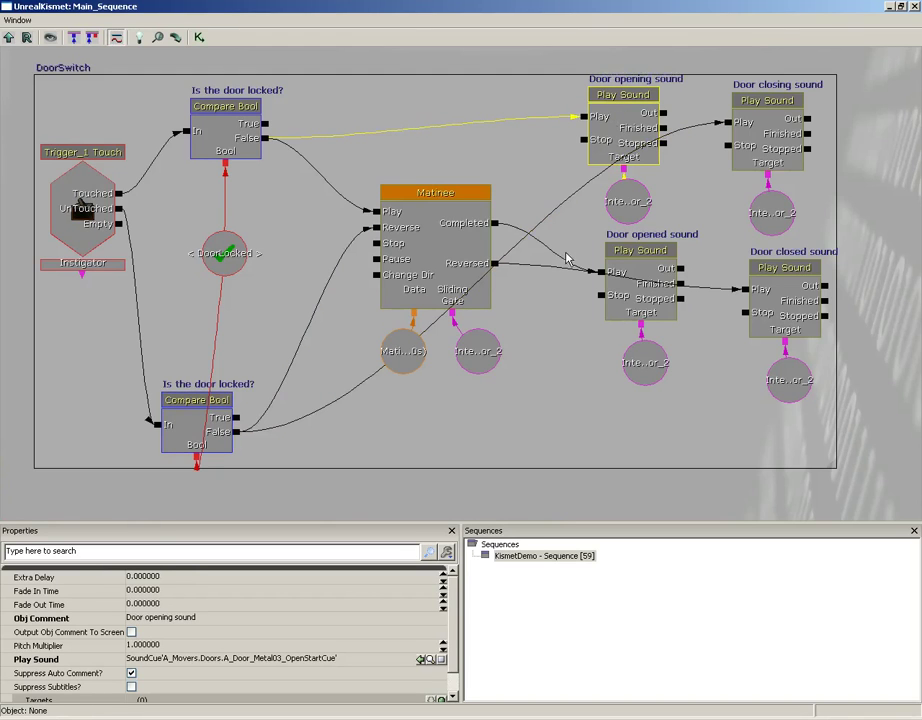
Pull back and bring the LightSwitch group into view.
left_click_drag(545, 362, 683, 58)
scroll(597, 288, "down", 2)
scroll(683, 58, "up", 4)
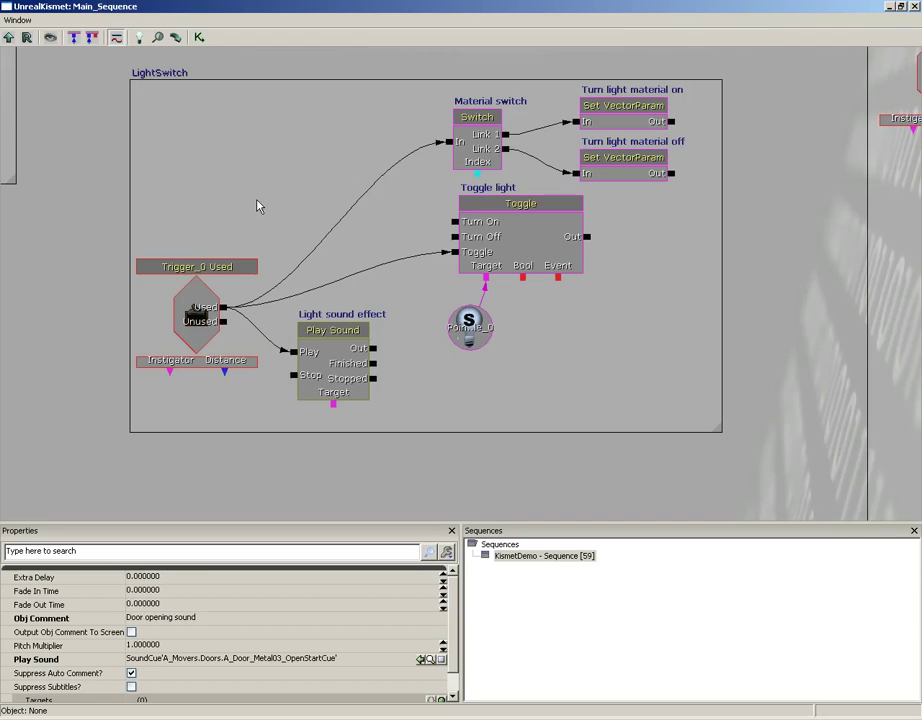
left_click(198, 314)
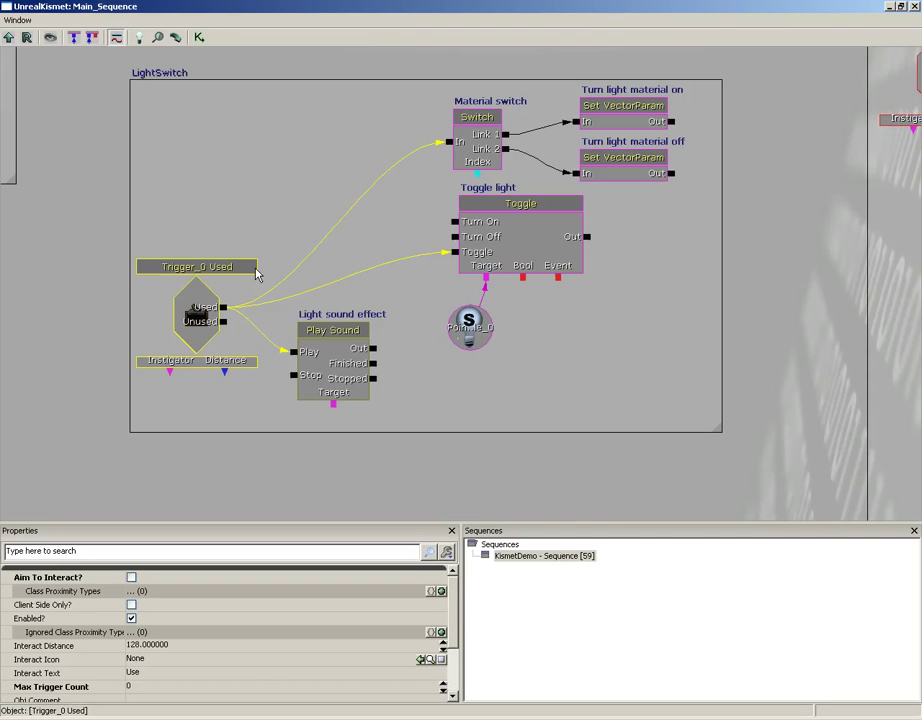
left_click(241, 328)
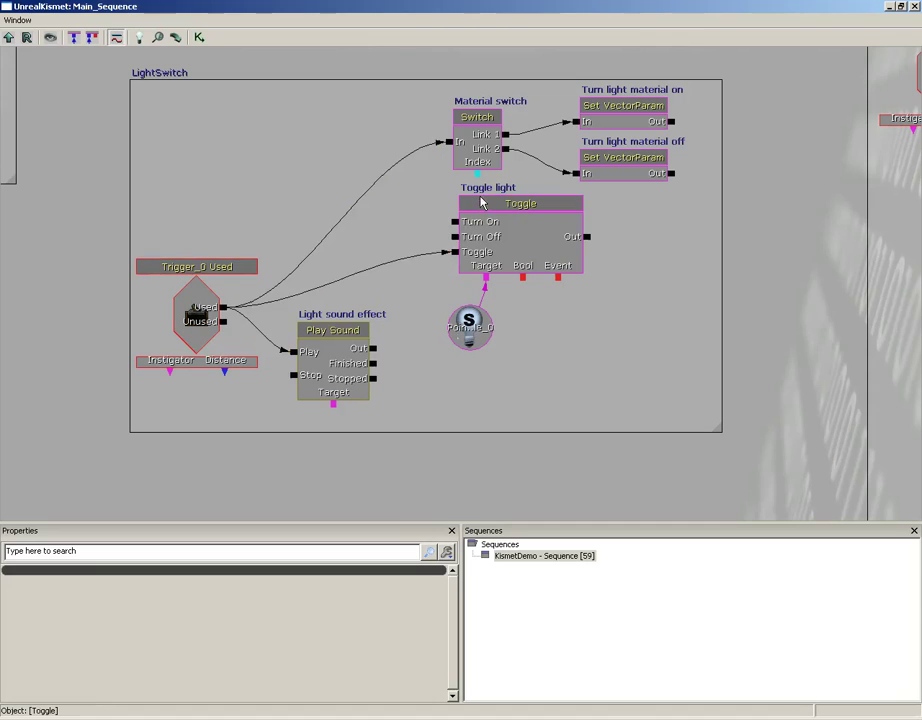
Inspect the PointLightToggleable_0 variable and the Toggle light node it's wired to.
left_click(488, 342)
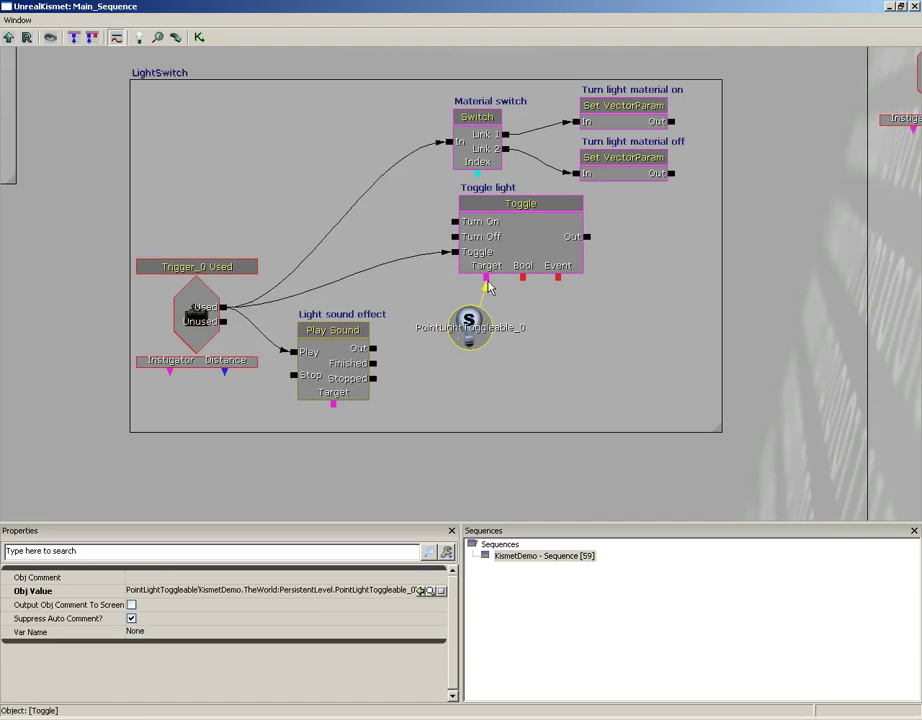
left_click(510, 241)
left_click_drag(642, 290, 625, 297)
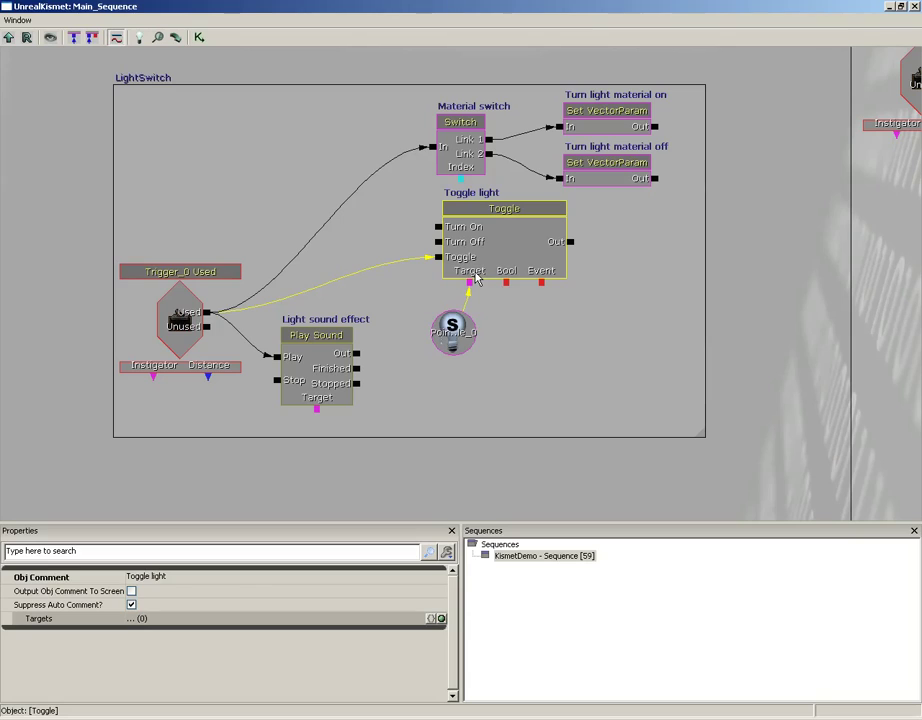
left_click(455, 346)
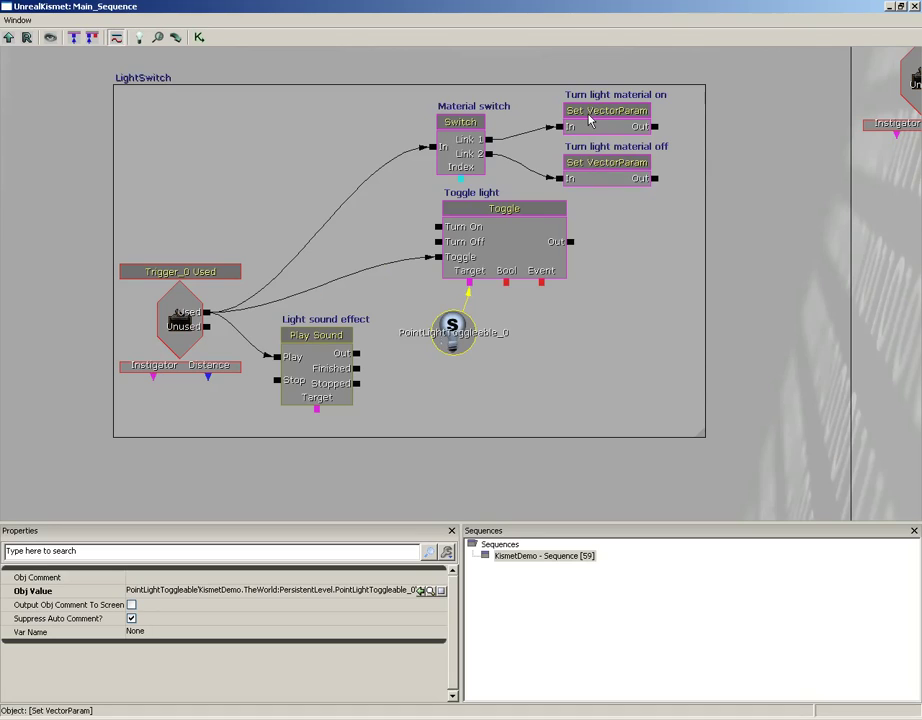
Inspect the light material on/off Set VectorParam nodes, the Material switch, and Trigger_0 Used.
left_click(589, 120)
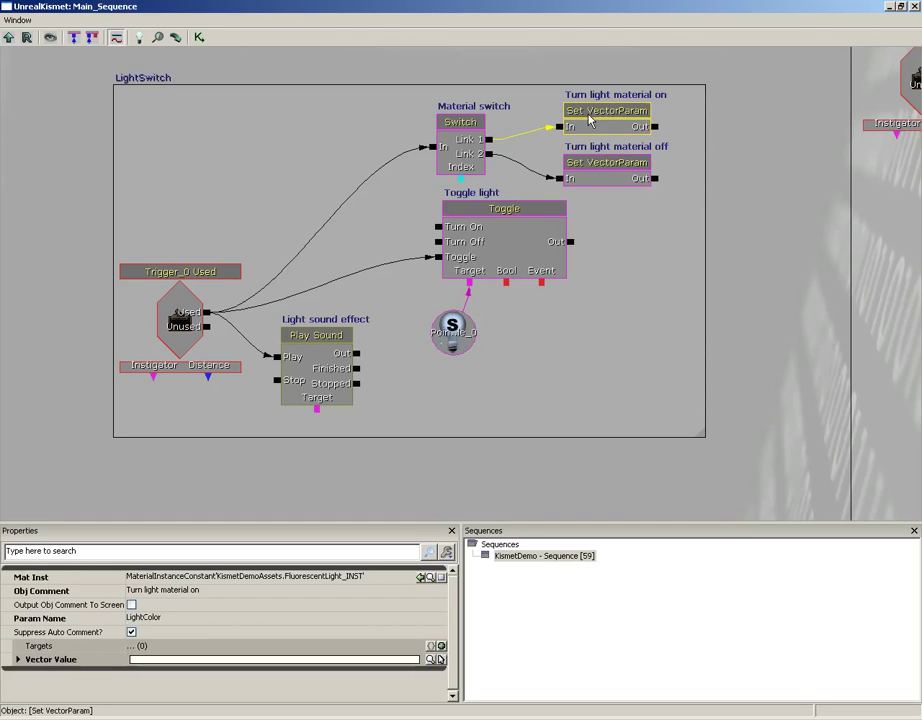
left_click(599, 169)
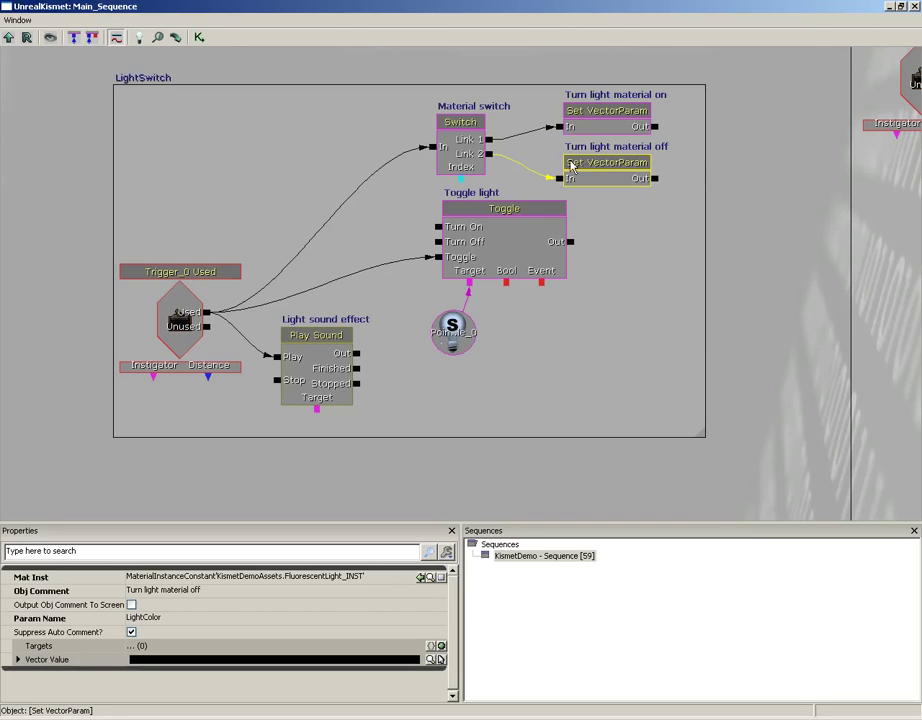
left_click(463, 148)
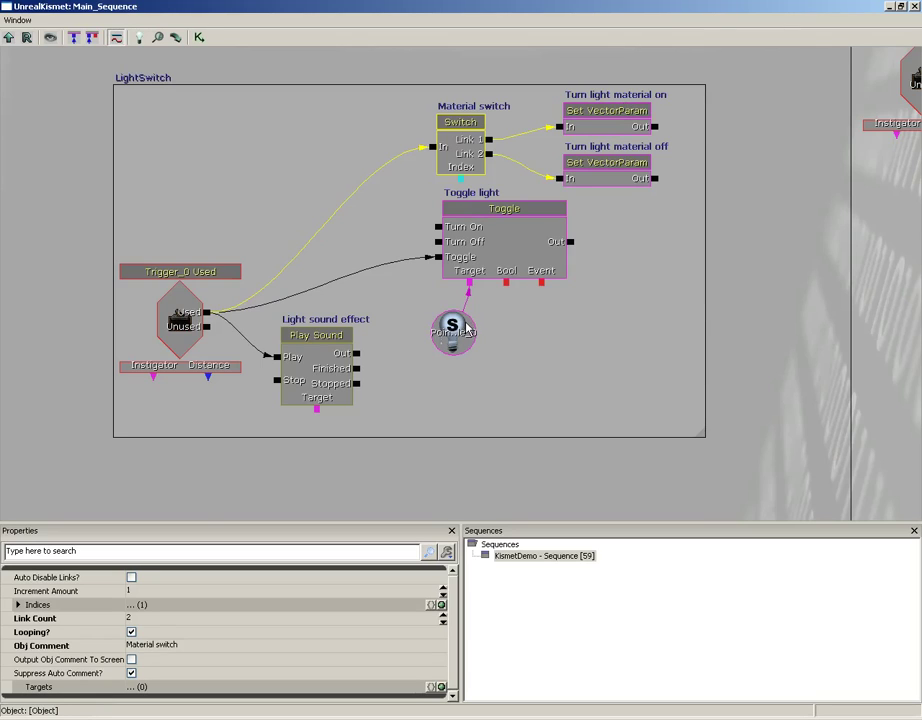
left_click(192, 332)
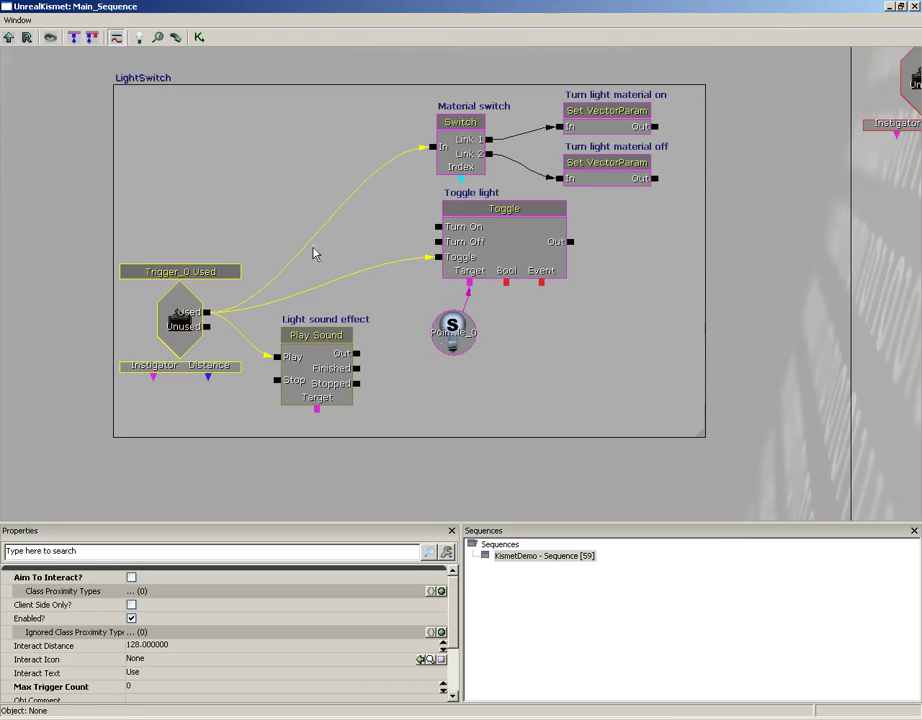
Pan to DestructionSwitch and follow the Countdown node through its chain of announcements.
left_click_drag(753, 309, 298, 372)
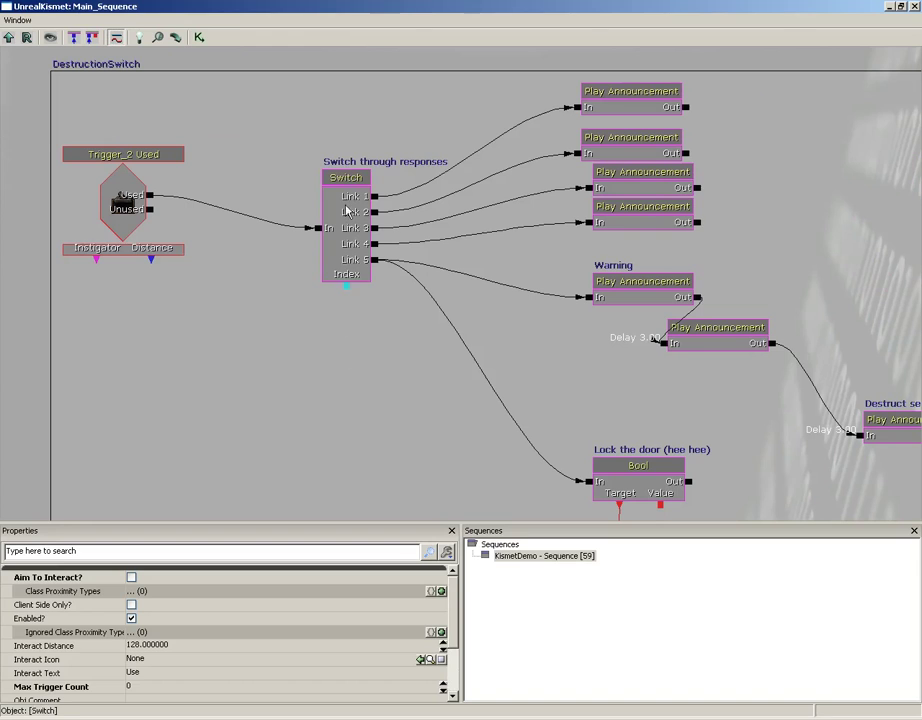
scroll(370, 372, "down", 1)
scroll(370, 372, "down", 2)
left_click_drag(372, 372, 284, 325)
scroll(284, 325, "down", 1)
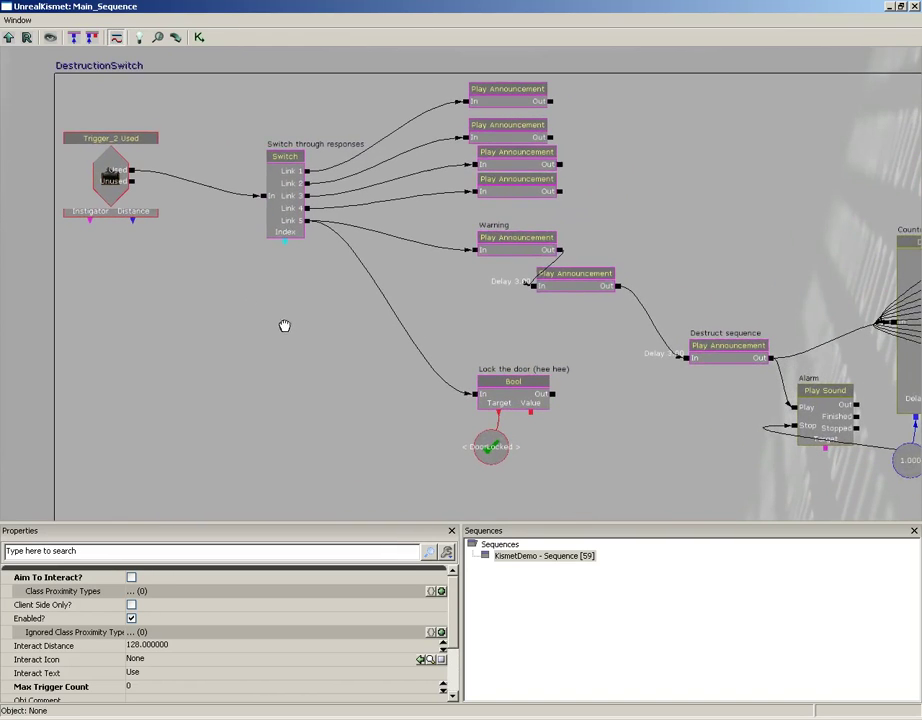
scroll(449, 298, "up", 1)
scroll(515, 313, "up", 2)
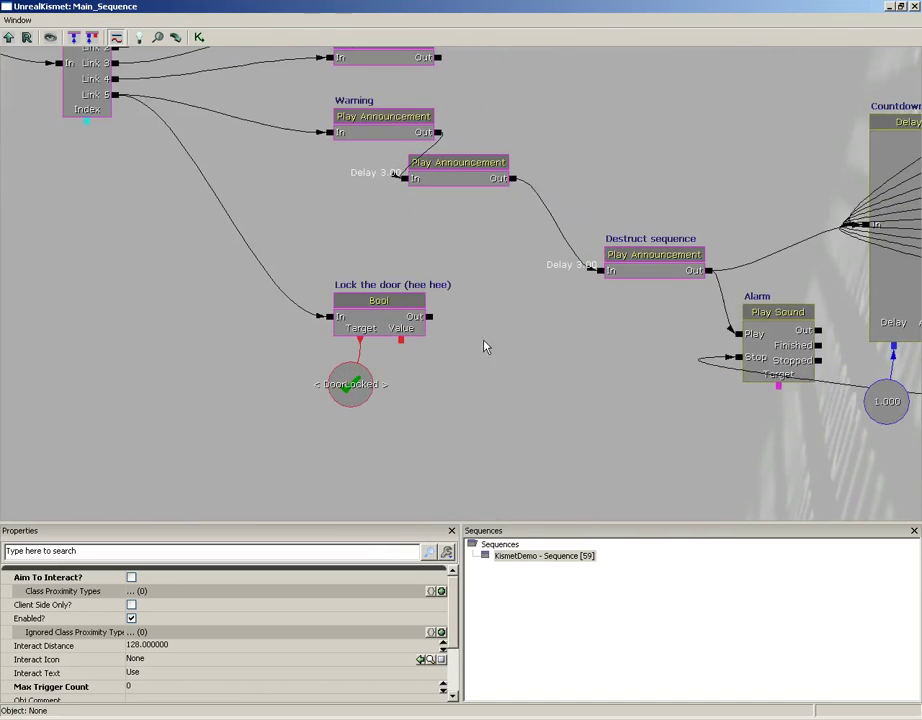
left_click_drag(439, 309, 340, 305)
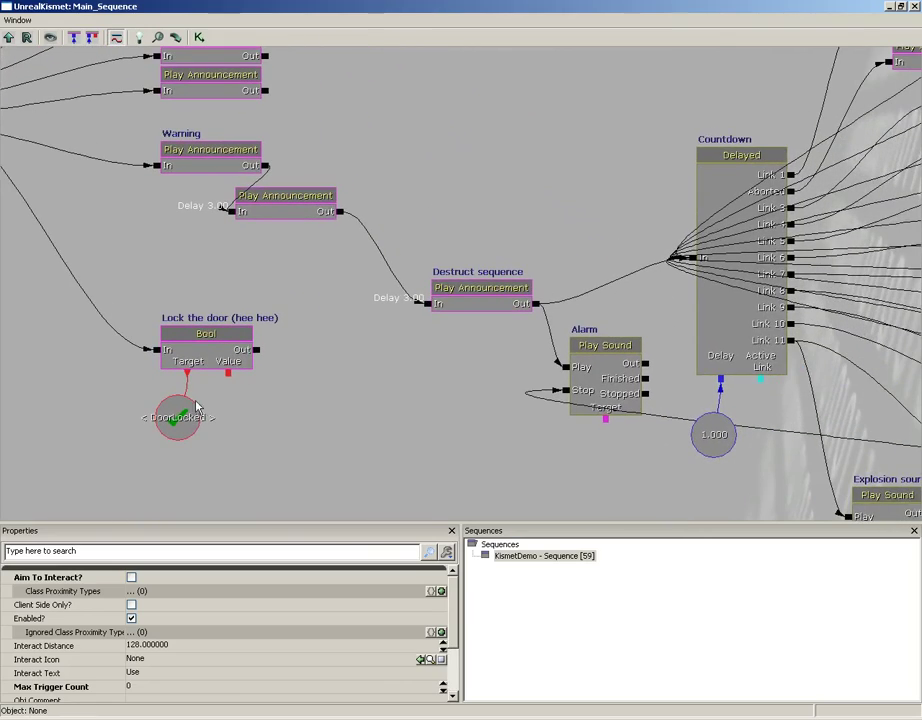
left_click_drag(383, 362, 154, 350)
scroll(220, 372, "down", 3)
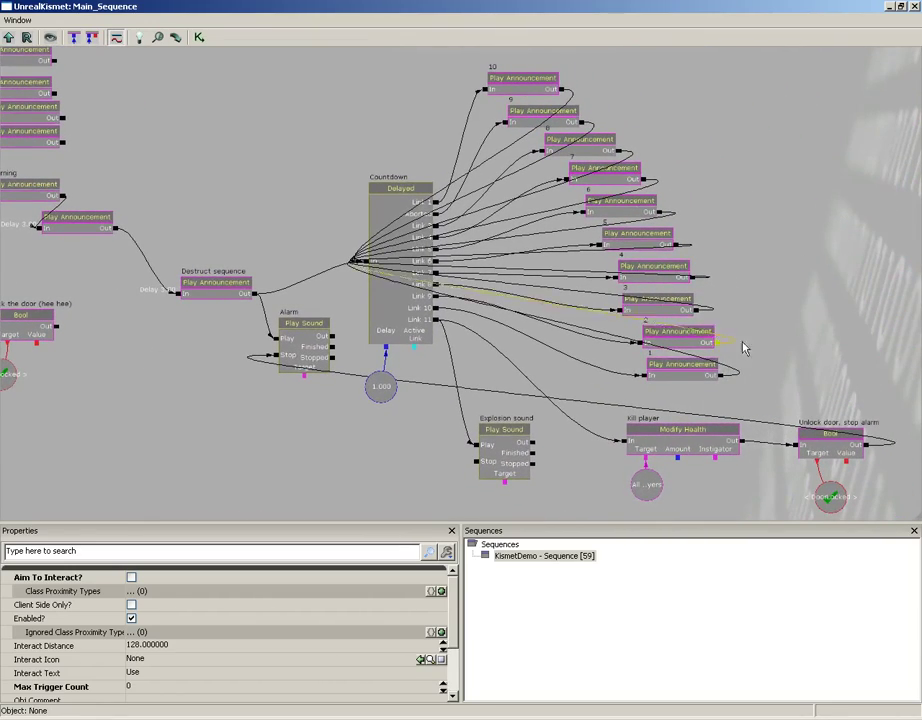
Inspect the Kill player Modify Health node and the 'Unlock door, stop alarm' Bool node.
left_click_drag(743, 345, 685, 200)
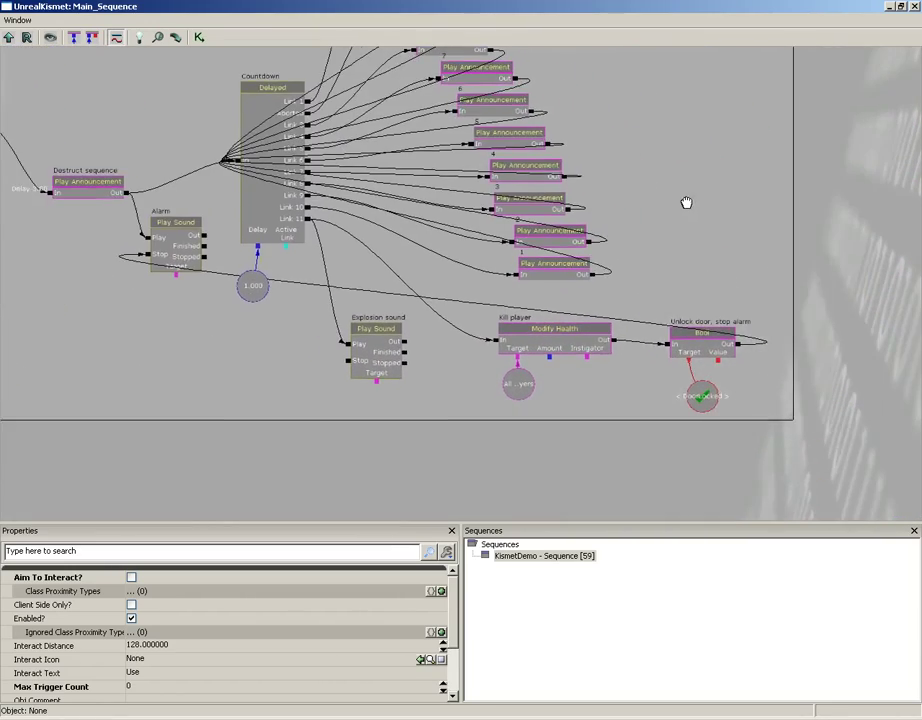
left_click(525, 345)
left_click_drag(634, 381, 566, 377)
scroll(566, 375, "up", 1)
left_click(665, 354)
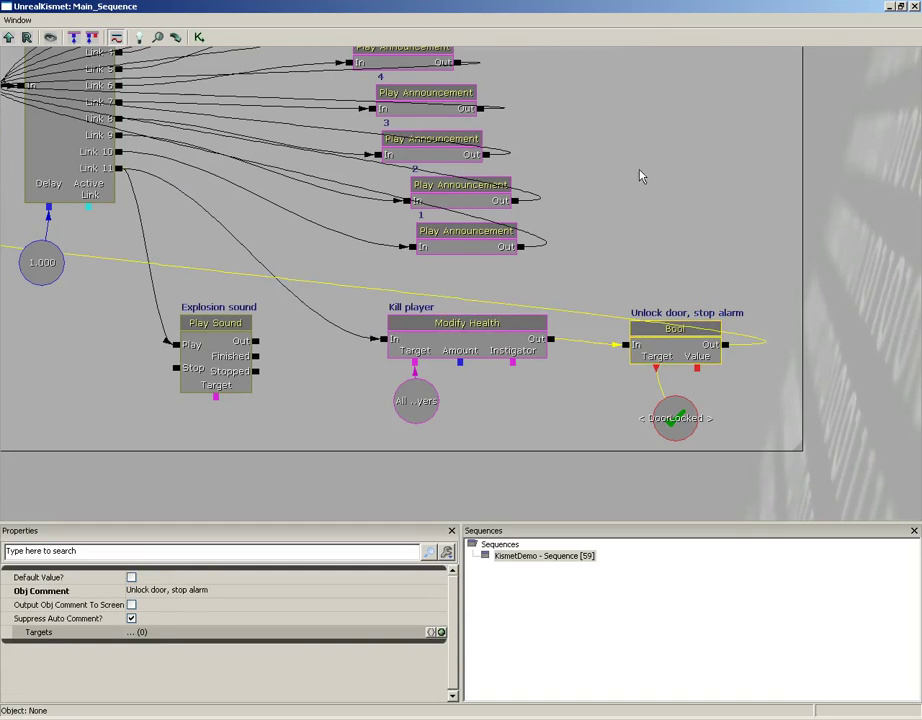
Pan back and zoom out over the earlier DestructionSwitch nodes.
left_click_drag(642, 175, 766, 377)
left_click_drag(232, 144, 479, 246)
scroll(569, 298, "down", 3)
scroll(533, 274, "down", 4)
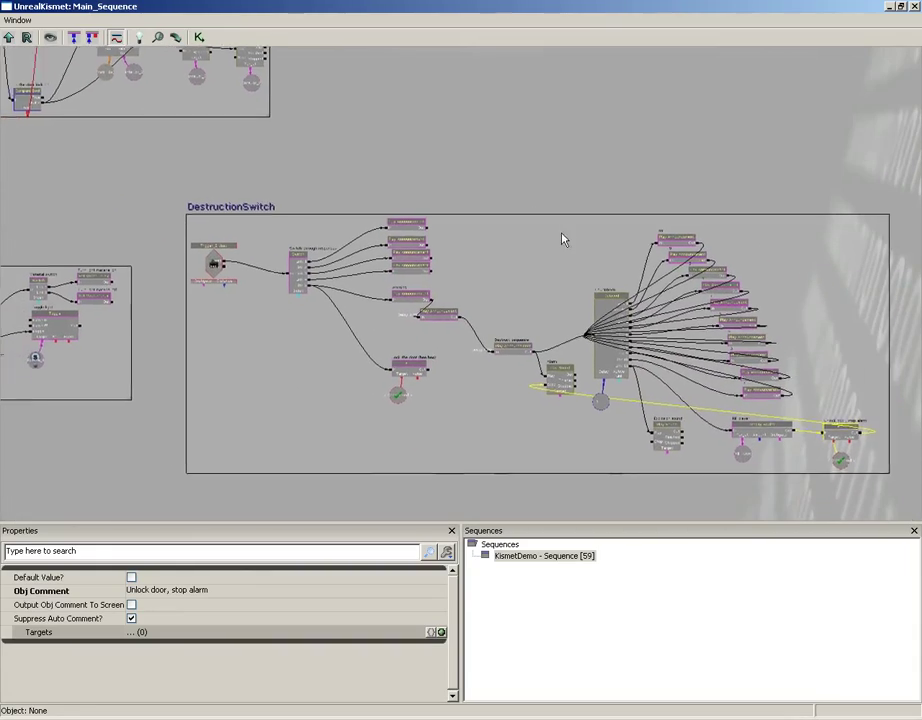